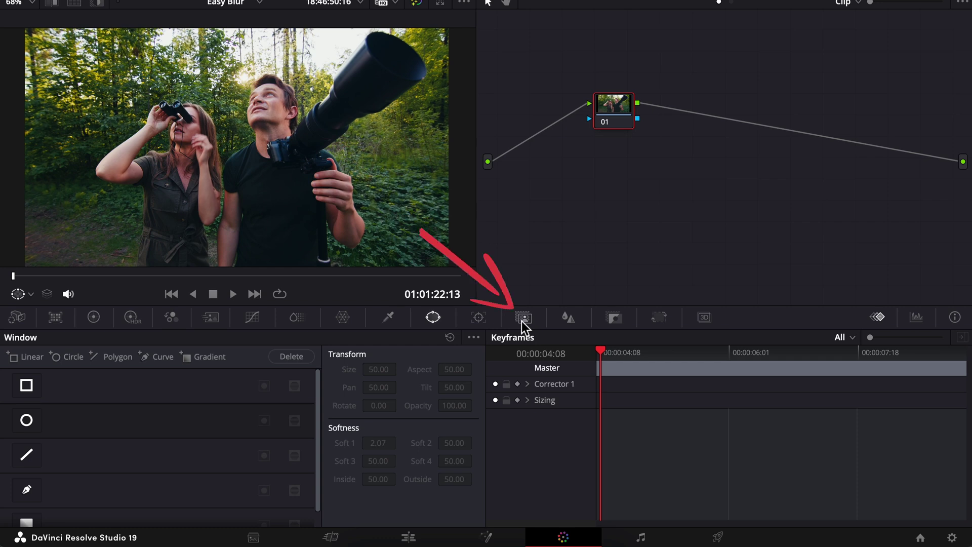
# Paint Magic Mask object strokes over the woman, the man's face, his long lens and hand
pyautogui.click(524, 317)
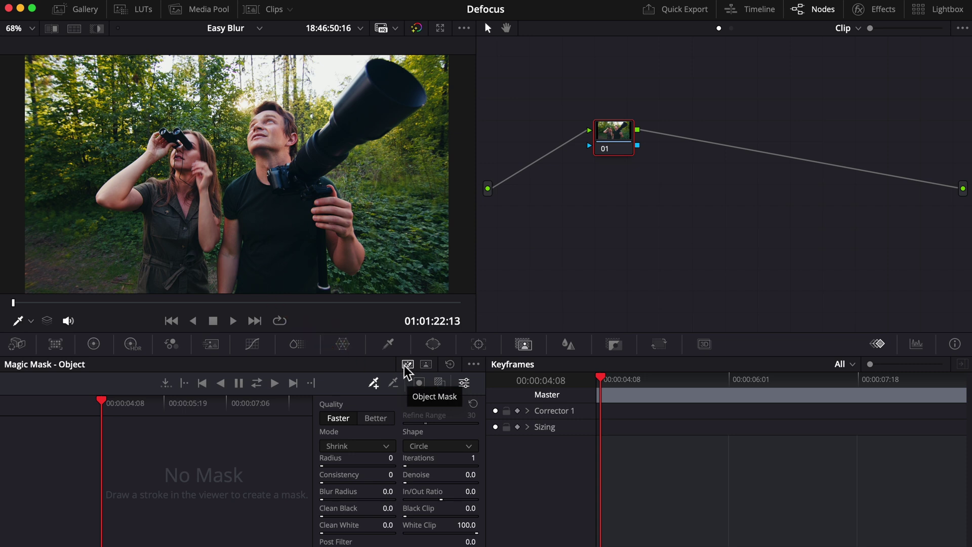
pyautogui.moveTo(159, 288)
pyautogui.mouseDown()
pyautogui.moveTo(131, 201)
pyautogui.moveTo(154, 151)
pyautogui.moveTo(196, 291)
pyautogui.moveTo(180, 148)
pyautogui.moveTo(167, 289)
pyautogui.mouseUp()
pyautogui.moveTo(228, 288); pyautogui.dragTo(301, 213)
pyautogui.moveTo(262, 158)
pyautogui.mouseDown()
pyautogui.moveTo(289, 155)
pyautogui.moveTo(400, 81)
pyautogui.moveTo(299, 175)
pyautogui.mouseUp()
pyautogui.moveTo(345, 255); pyautogui.dragTo(325, 292)
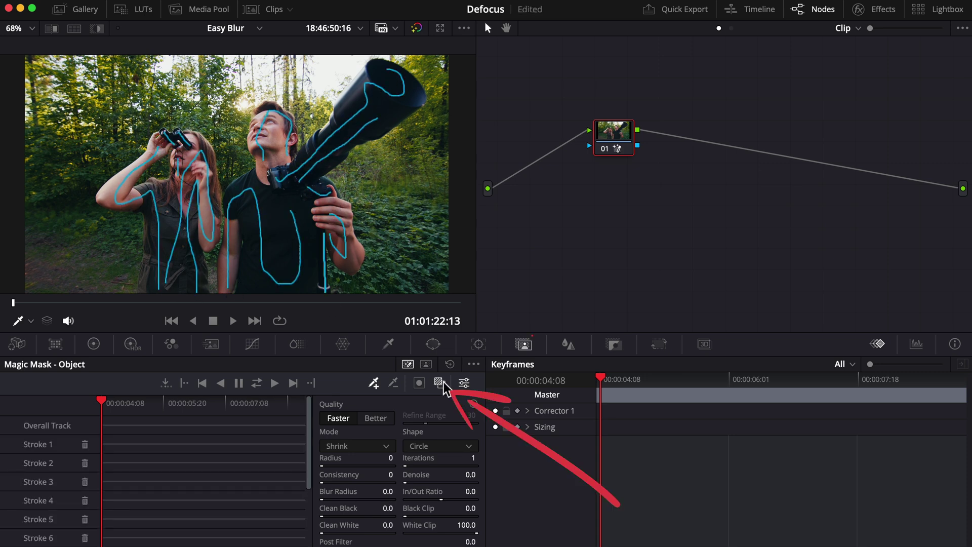
# Show the mask overlay, set mask Quality to Better, and track the mask forward through the clip
pyautogui.click(439, 383)
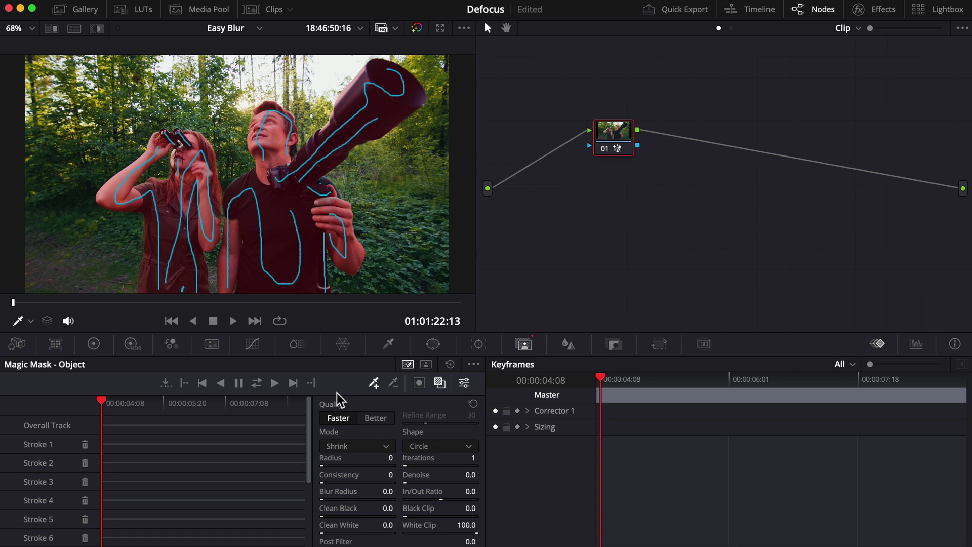
pyautogui.click(376, 418)
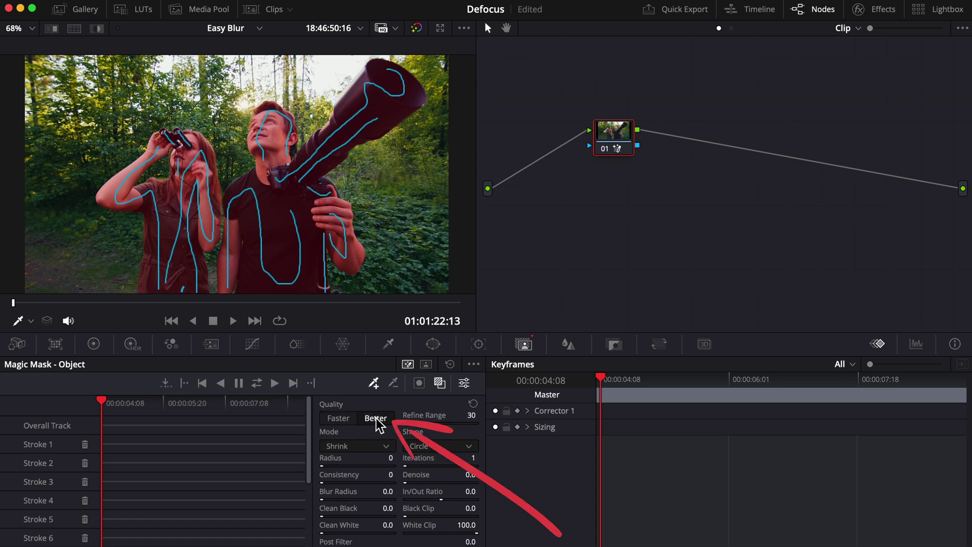
pyautogui.scroll(5, 242, 183)
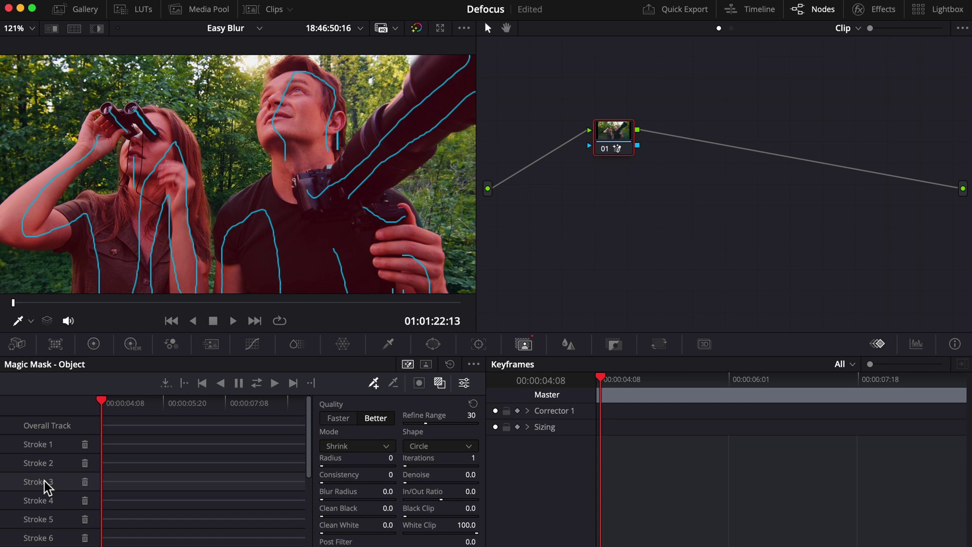
pyautogui.click(259, 384)
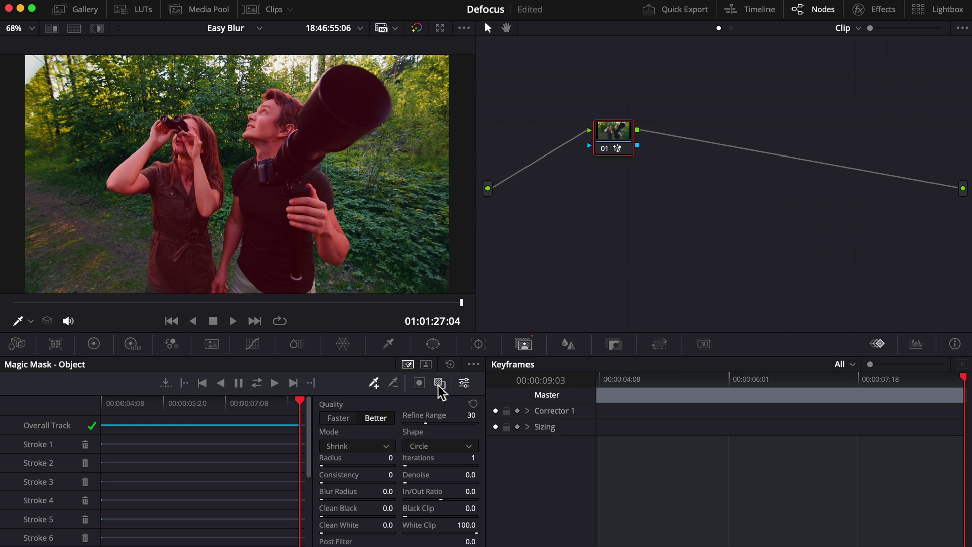
# Add serial node 02 with Defocus Background, keeping Blur at its default 0.500
pyautogui.click(438, 385)
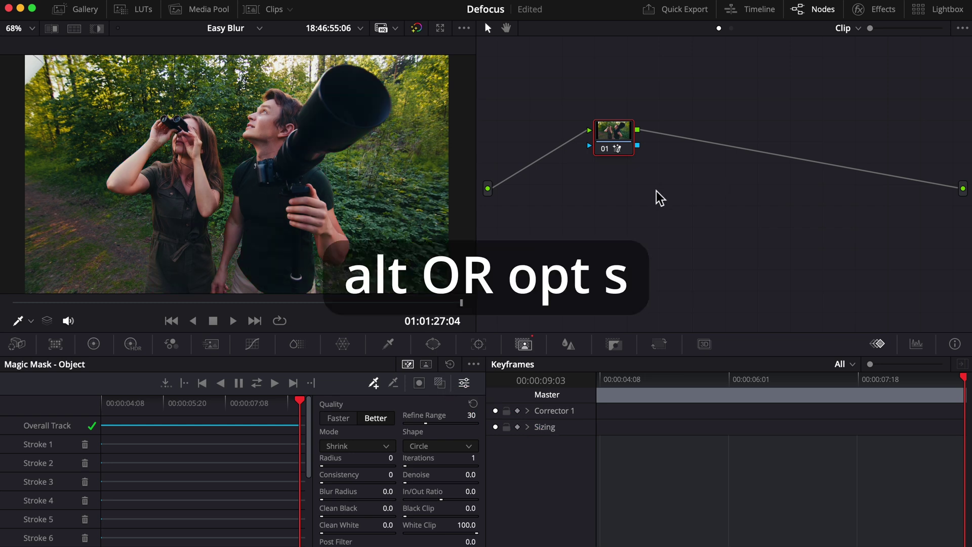
pyautogui.hotkey('alt', 's')
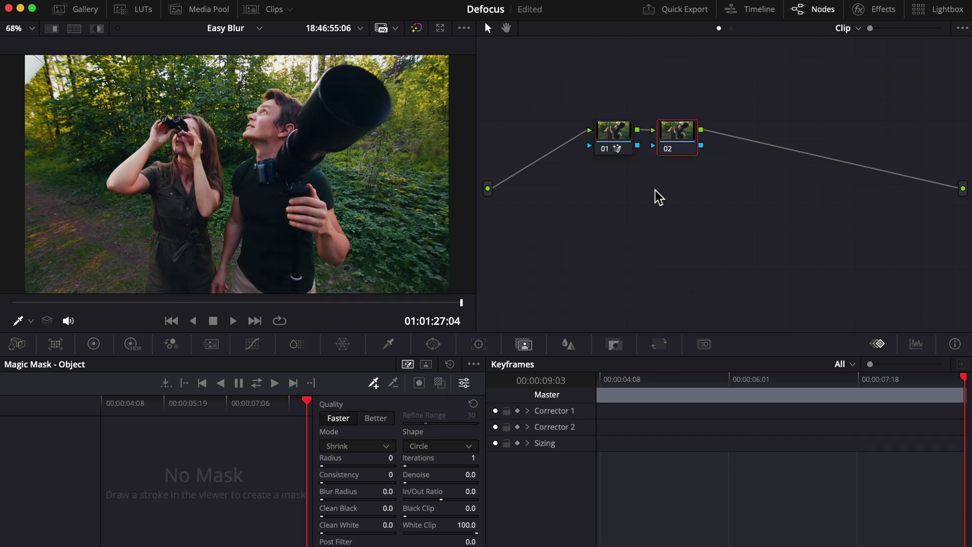
pyautogui.click(872, 16)
pyautogui.click(938, 28)
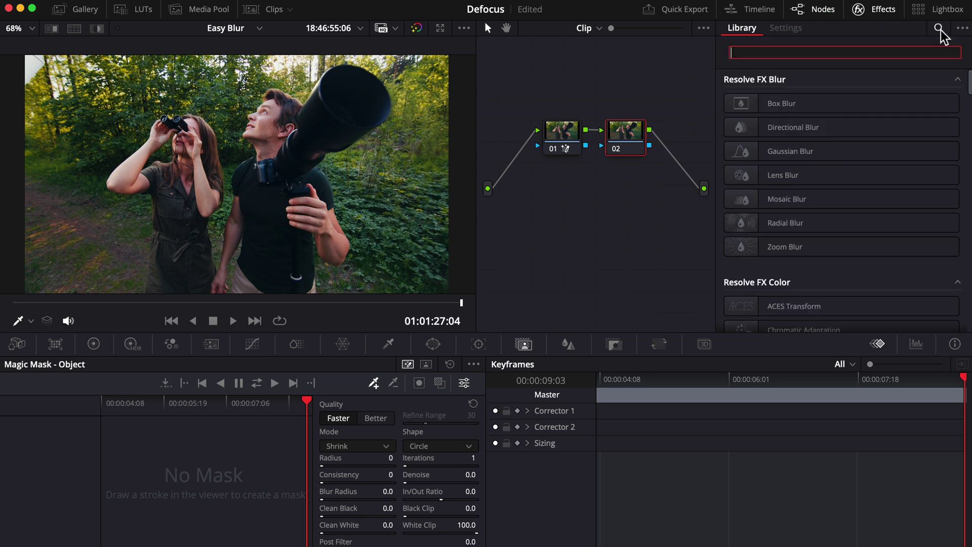
pyautogui.write('defo')
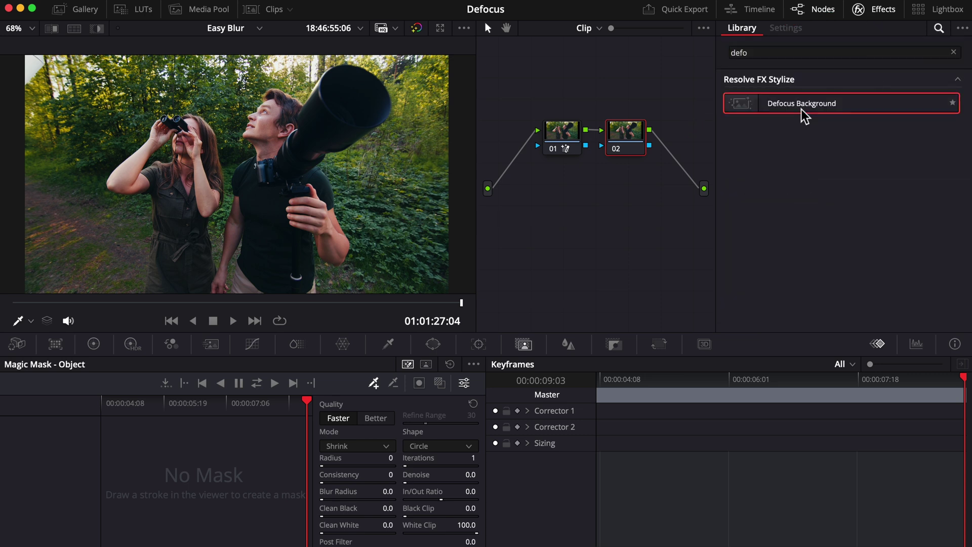
pyautogui.moveTo(802, 106); pyautogui.dragTo(629, 148)
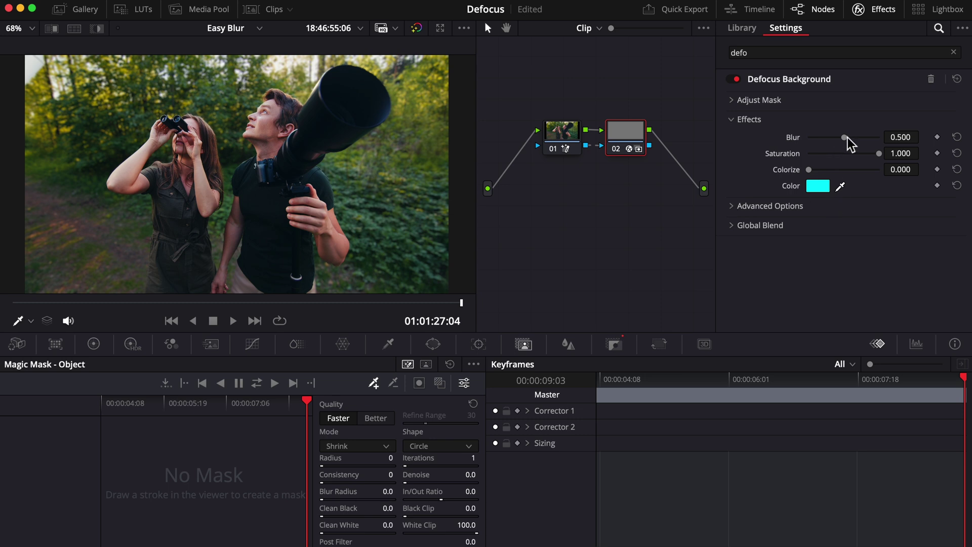
pyautogui.moveTo(848, 138)
pyautogui.mouseDown()
pyautogui.moveTo(891, 138)
pyautogui.moveTo(812, 150)
pyautogui.moveTo(841, 150)
pyautogui.mouseUp()
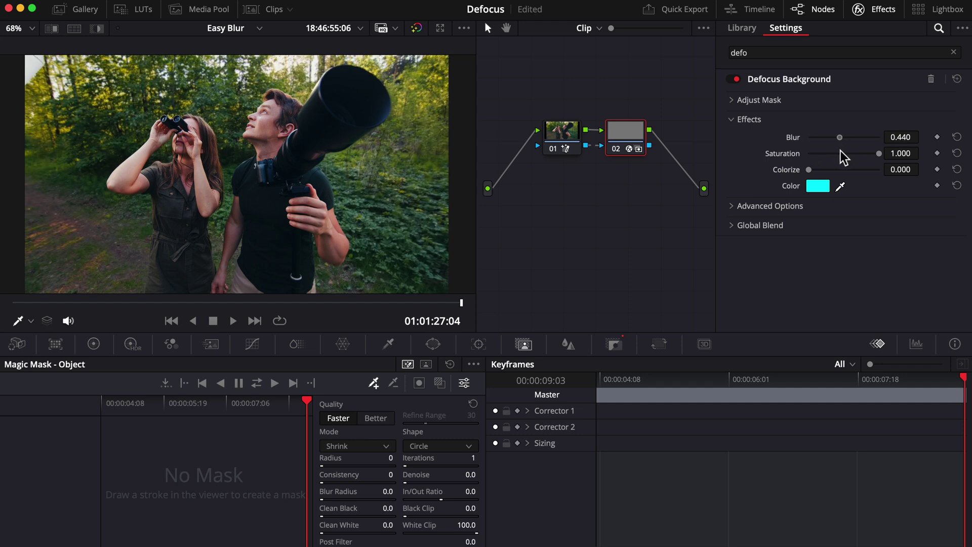
pyautogui.click(956, 138)
# Under Adjust Mask, set Mask Blur 0.175, Mask Contrast 0.312 and Adjust Pivot 0.890, checking Mask Preview
pyautogui.click(736, 103)
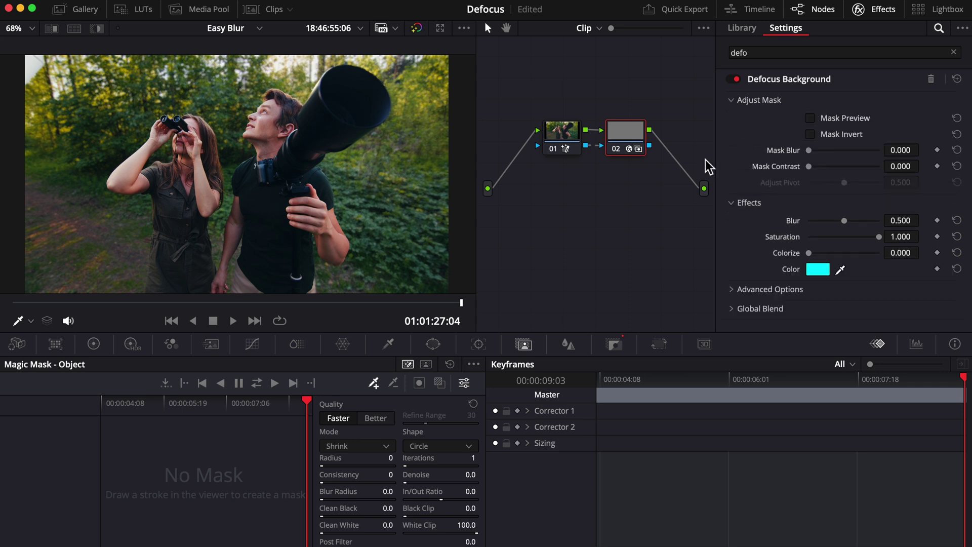
pyautogui.scroll(5, 325, 218)
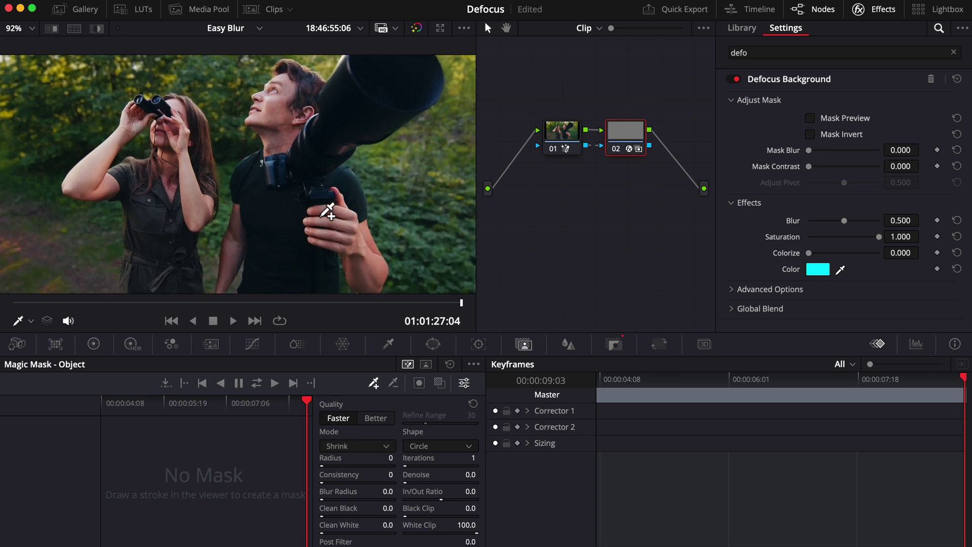
pyautogui.scroll(5, 325, 202)
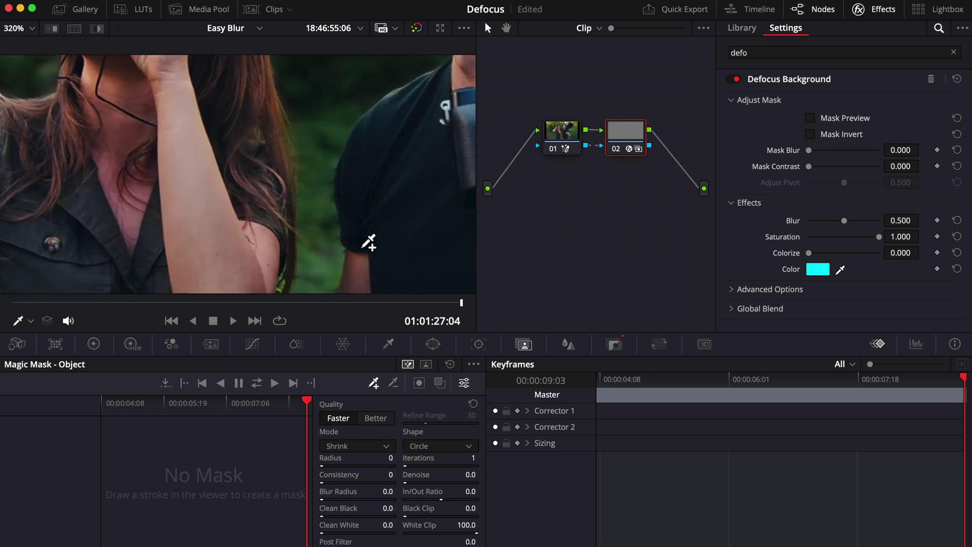
pyautogui.moveTo(809, 150); pyautogui.dragTo(843, 183)
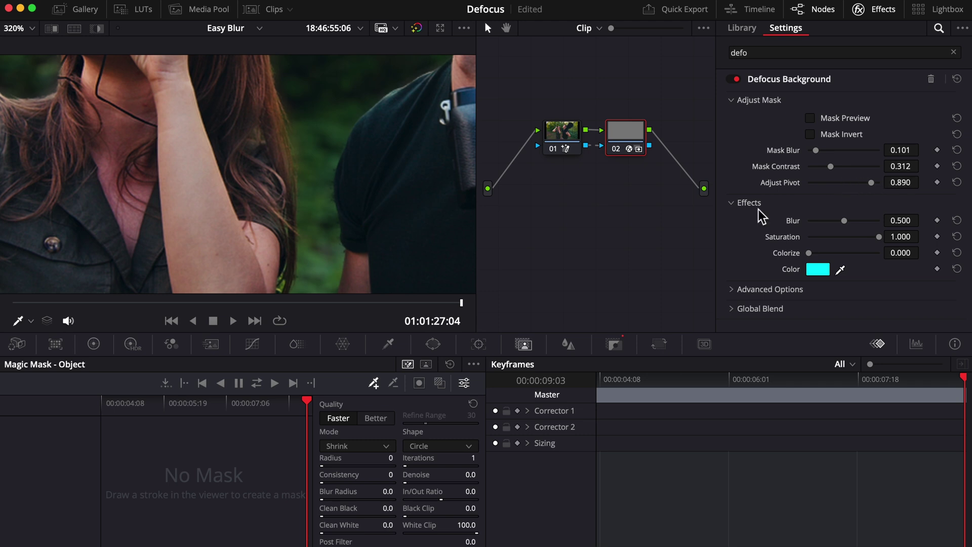
pyautogui.click(810, 134)
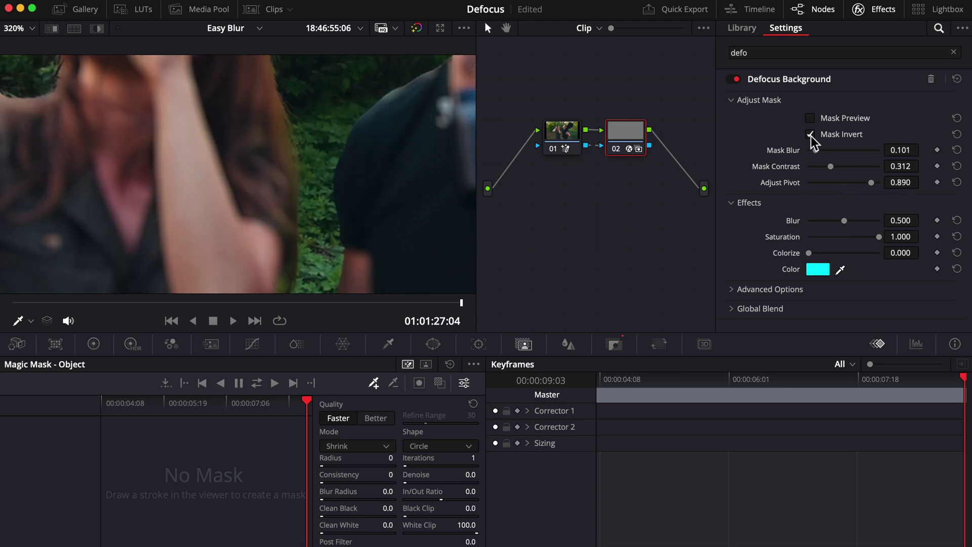
pyautogui.click(810, 135)
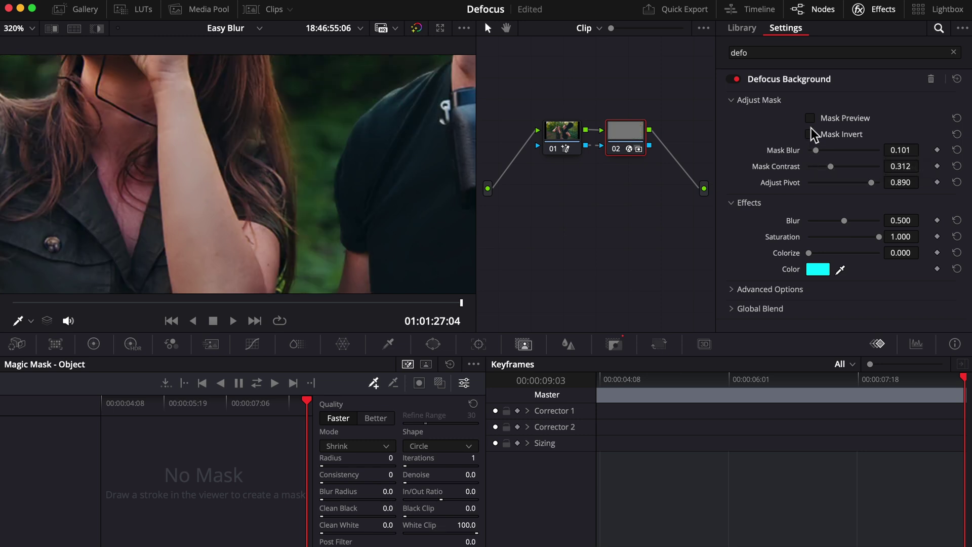
pyautogui.click(810, 121)
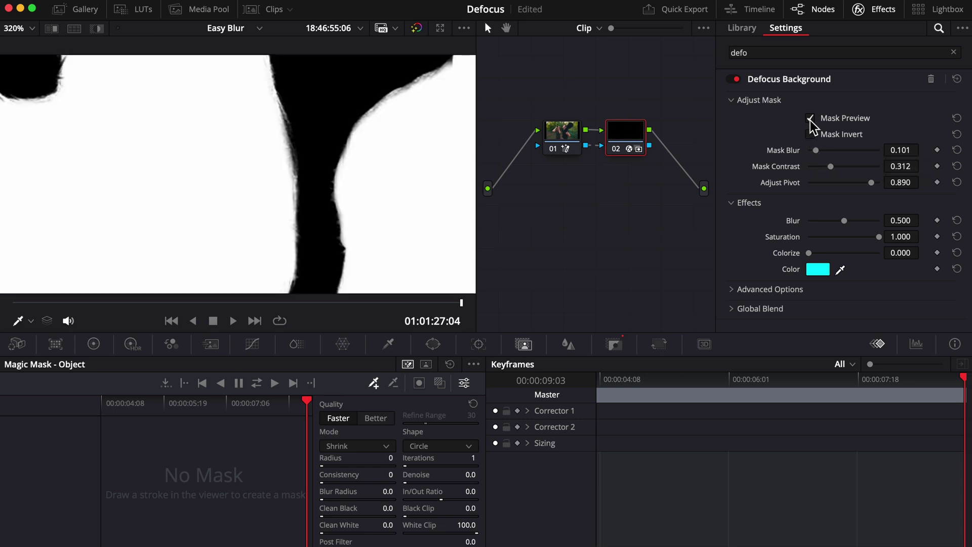
pyautogui.moveTo(814, 155)
pyautogui.mouseDown()
pyautogui.moveTo(840, 154)
pyautogui.moveTo(821, 155)
pyautogui.mouseUp()
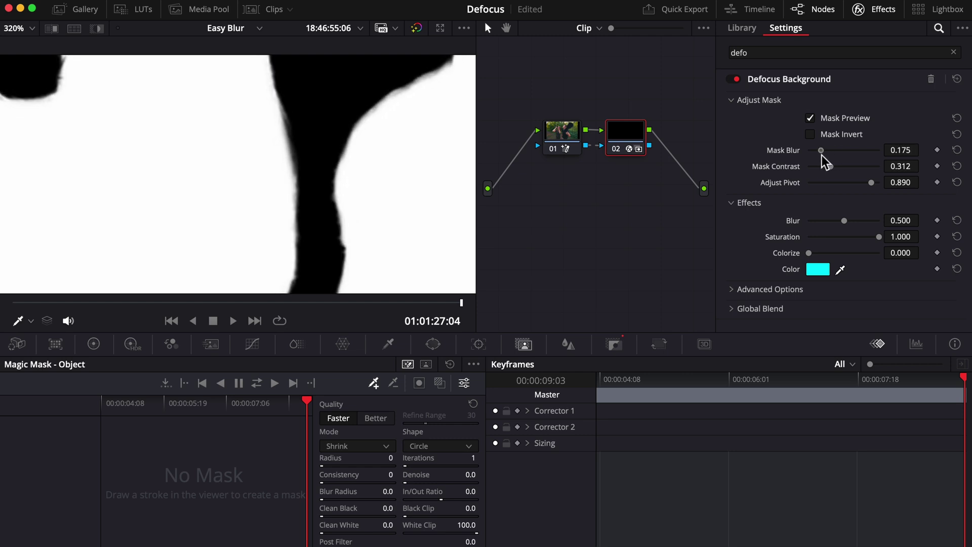
pyautogui.click(810, 119)
# Fully desaturate the defocused background and apply Colorize, easing it to 0.266
pyautogui.press('z')
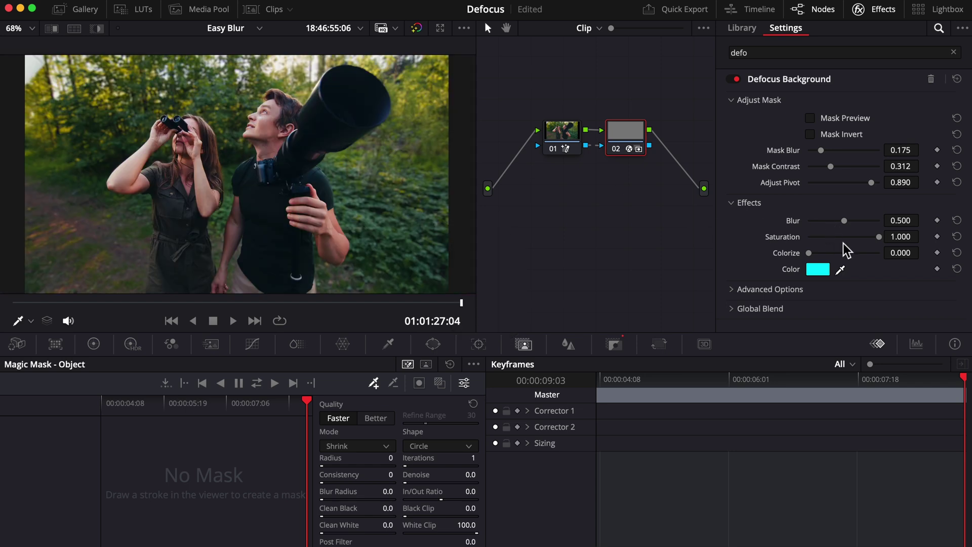
pyautogui.moveTo(879, 237); pyautogui.dragTo(833, 233)
pyautogui.moveTo(807, 253); pyautogui.dragTo(886, 254)
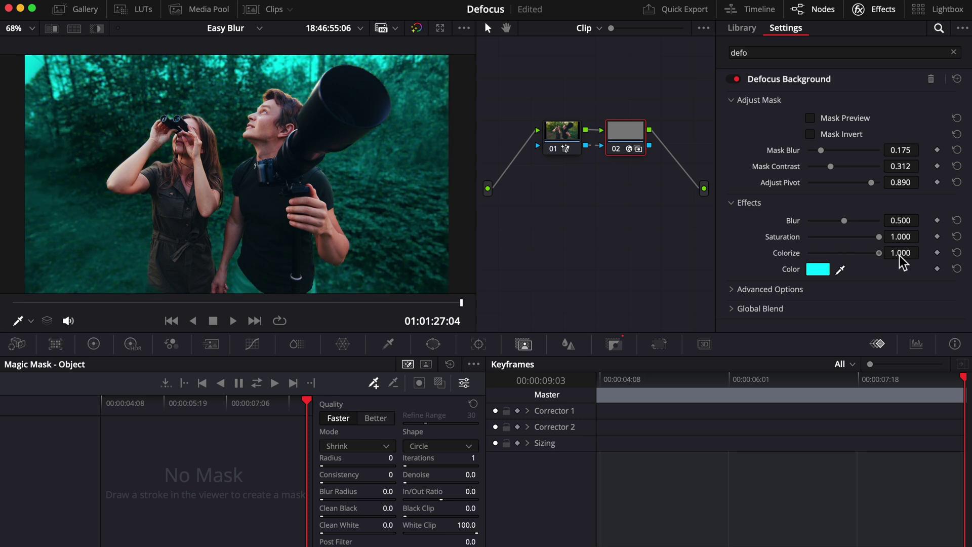
pyautogui.moveTo(900, 257); pyautogui.dragTo(826, 257)
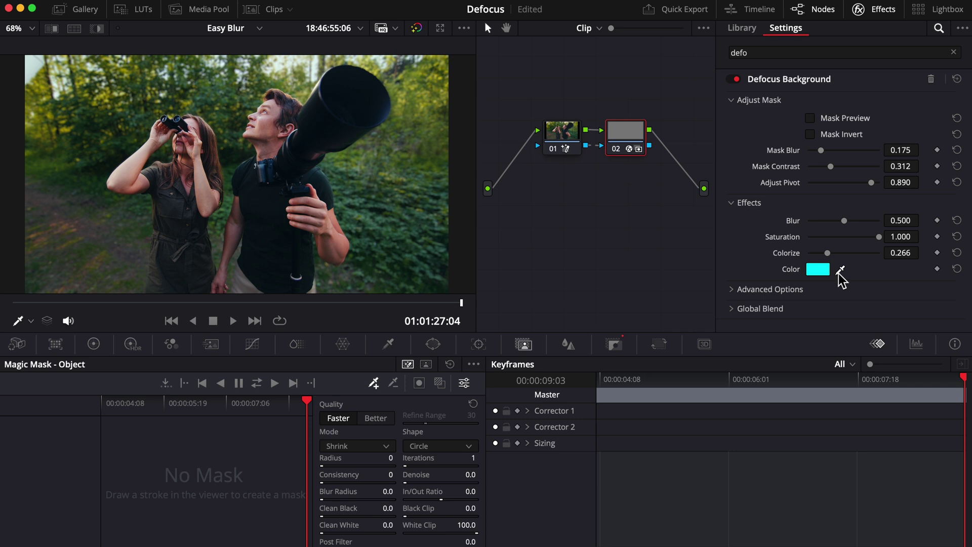
# Change the tint colour to orange-red and settle Colorize at 0.386
pyautogui.click(817, 269)
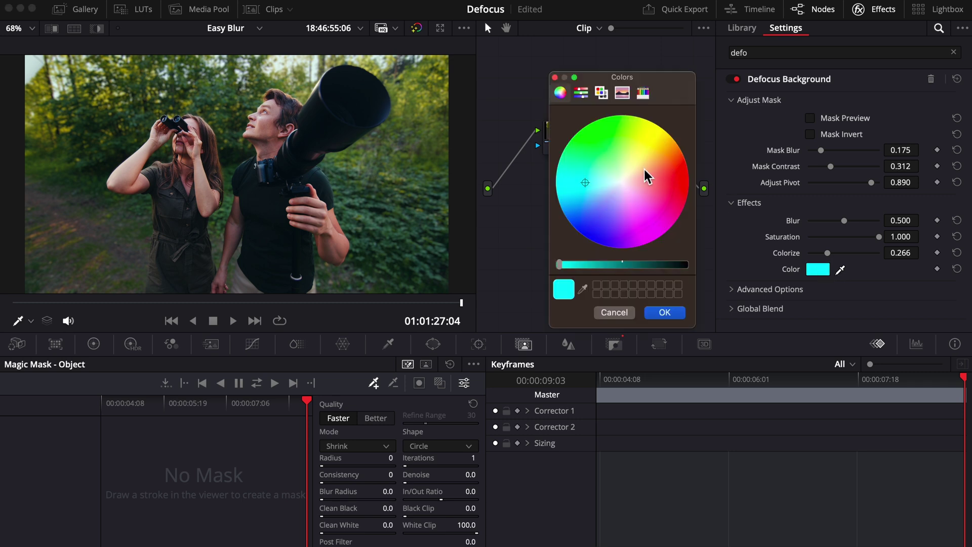
pyautogui.click(658, 180)
pyautogui.moveTo(660, 183); pyautogui.dragTo(681, 160)
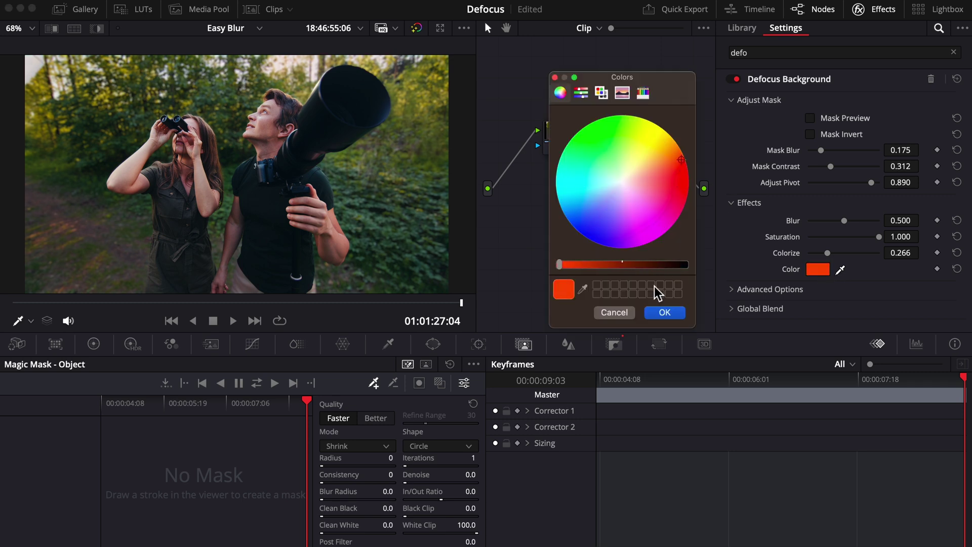
pyautogui.click(664, 312)
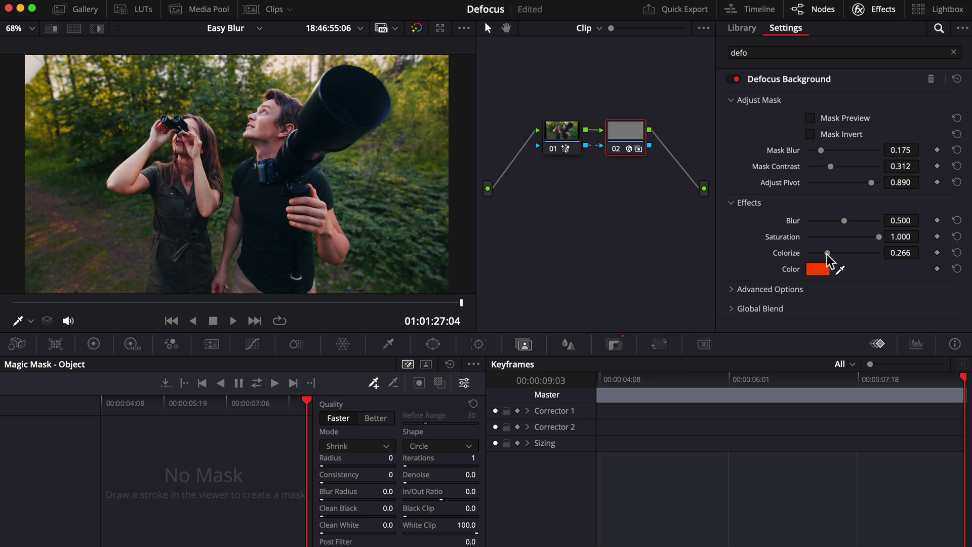
pyautogui.moveTo(827, 253); pyautogui.dragTo(837, 253)
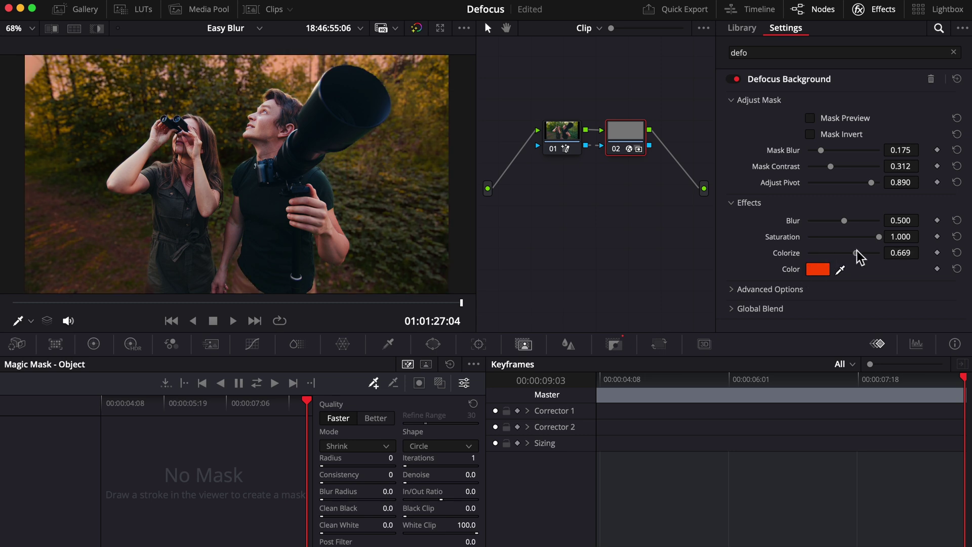
pyautogui.moveTo(856, 250); pyautogui.dragTo(836, 253)
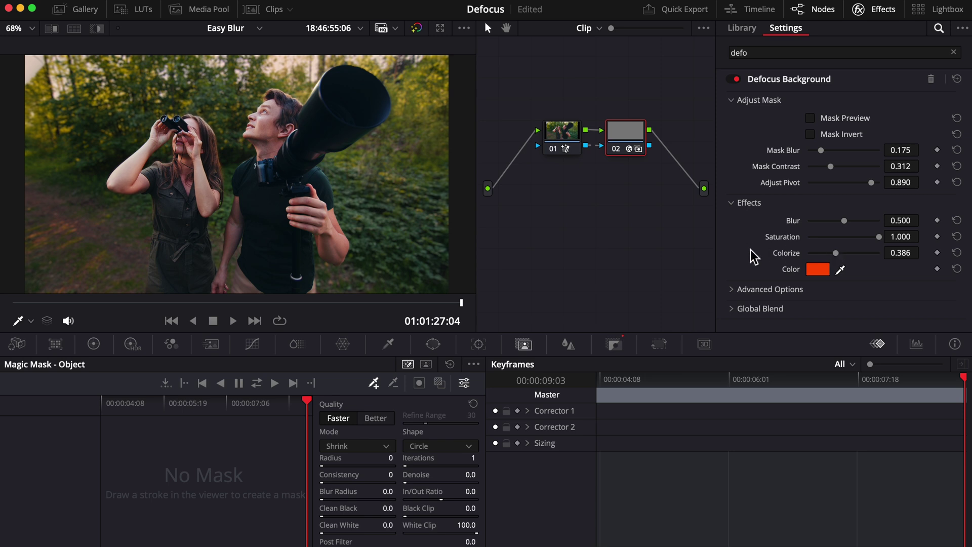
# In Advanced Options, preview the blur with Anamorphism at 2.000 and stronger Highlights
pyautogui.click(734, 288)
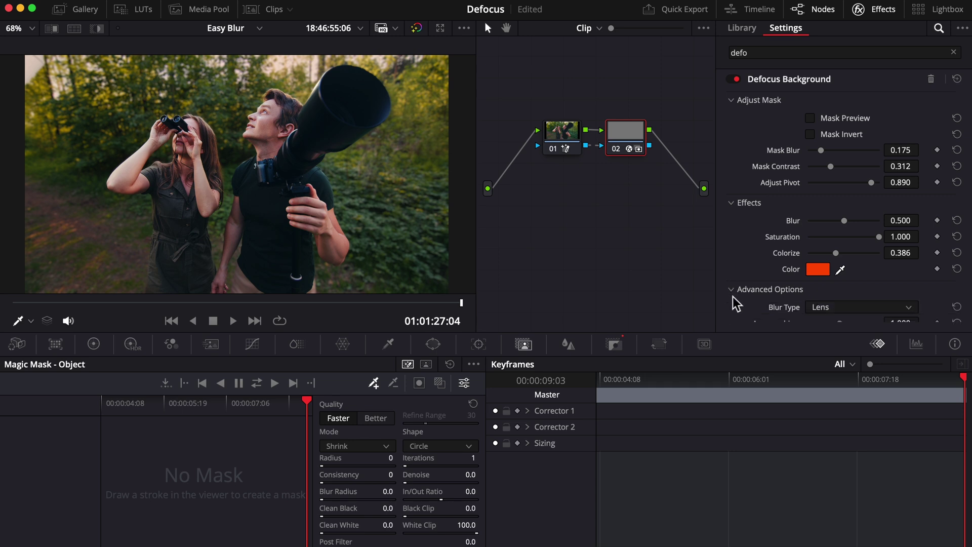
pyautogui.scroll(-2, 733, 301)
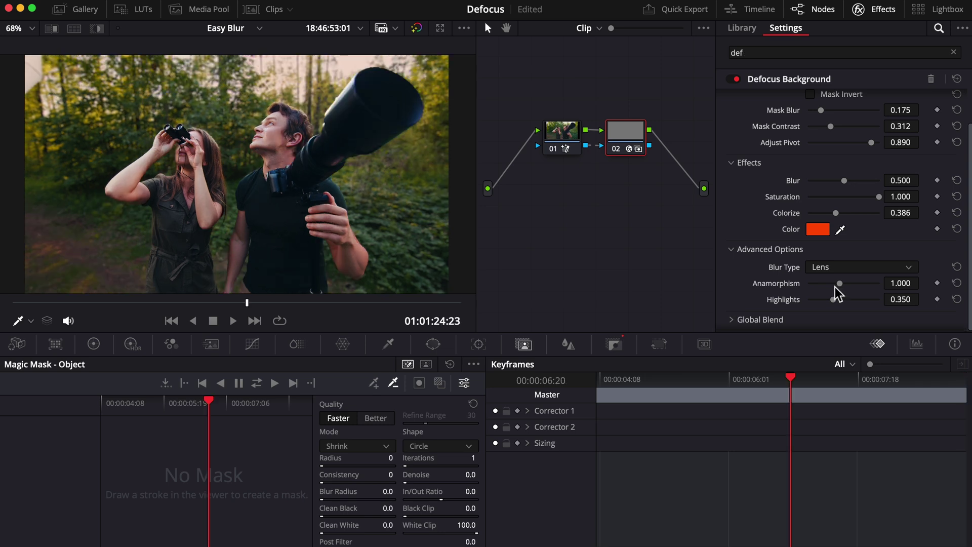
pyautogui.moveTo(837, 282); pyautogui.dragTo(902, 286)
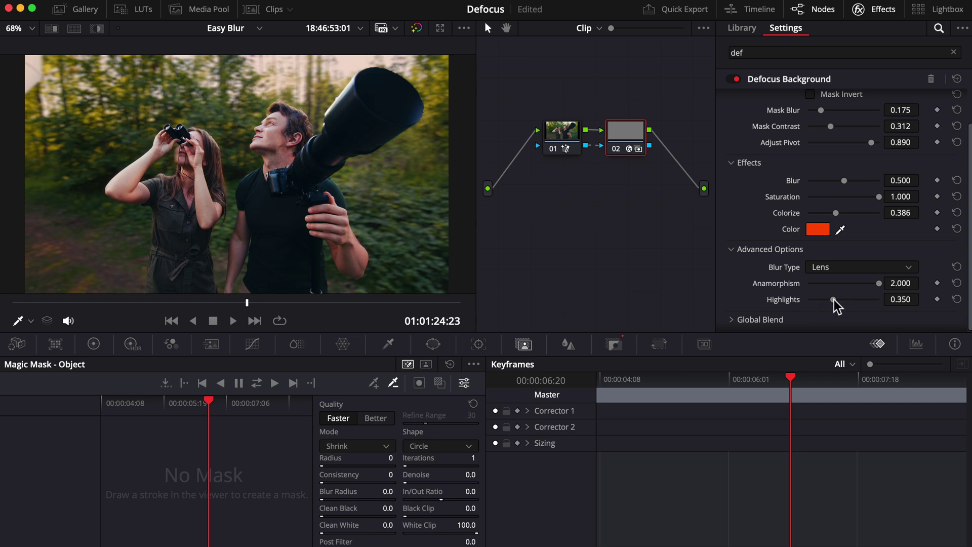
pyautogui.moveTo(834, 299); pyautogui.dragTo(852, 285)
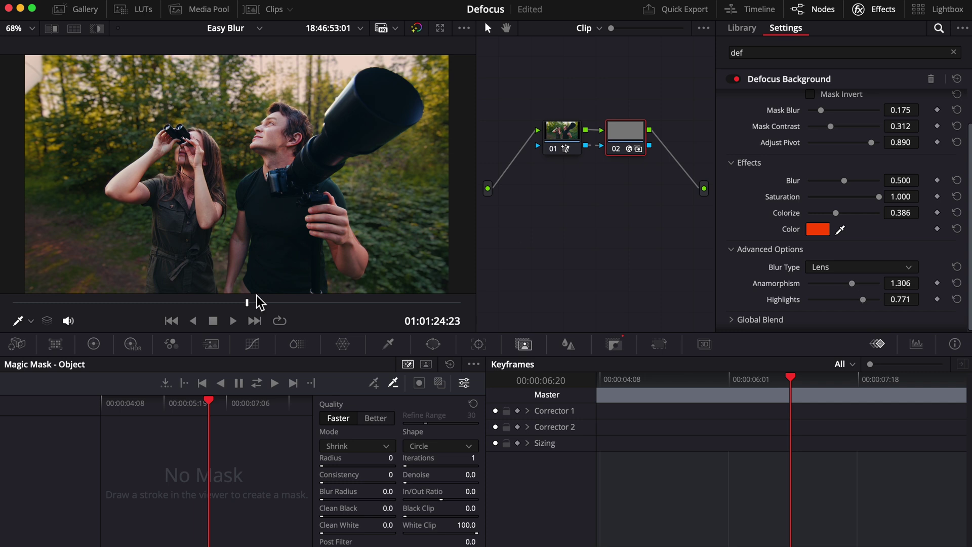
# On the last frame, fade the defocus Global Blend to 0.036, then back to about 0.982
pyautogui.moveTo(257, 302); pyautogui.dragTo(462, 302)
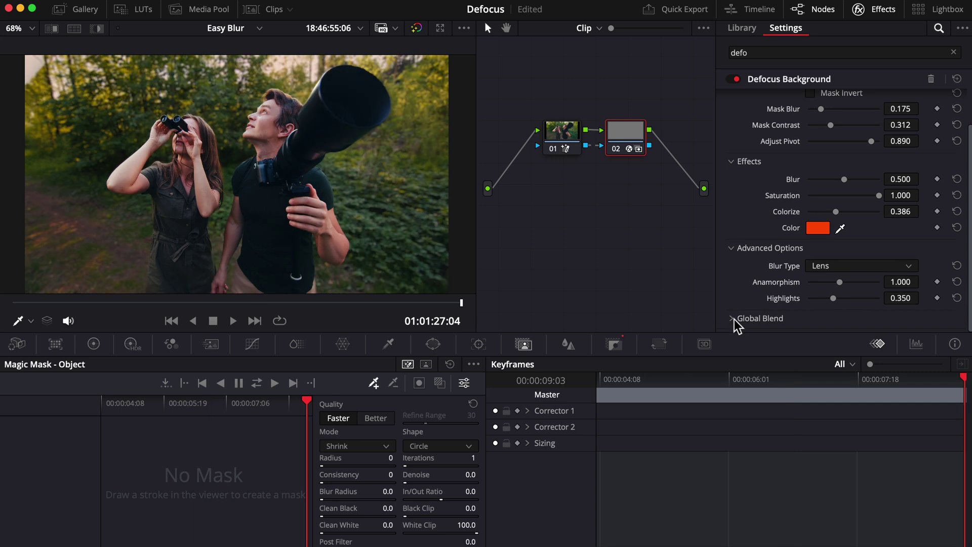
pyautogui.click(731, 319)
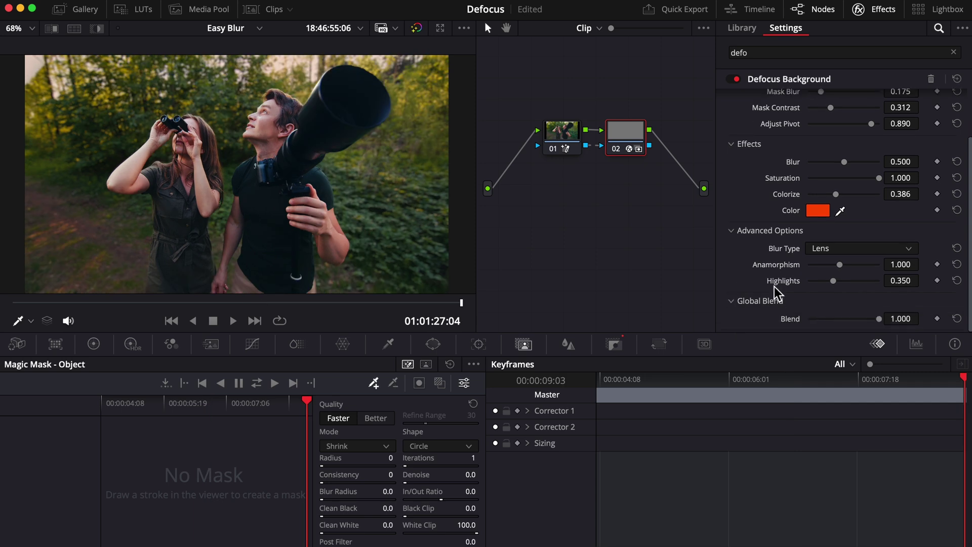
pyautogui.moveTo(875, 318); pyautogui.dragTo(812, 319)
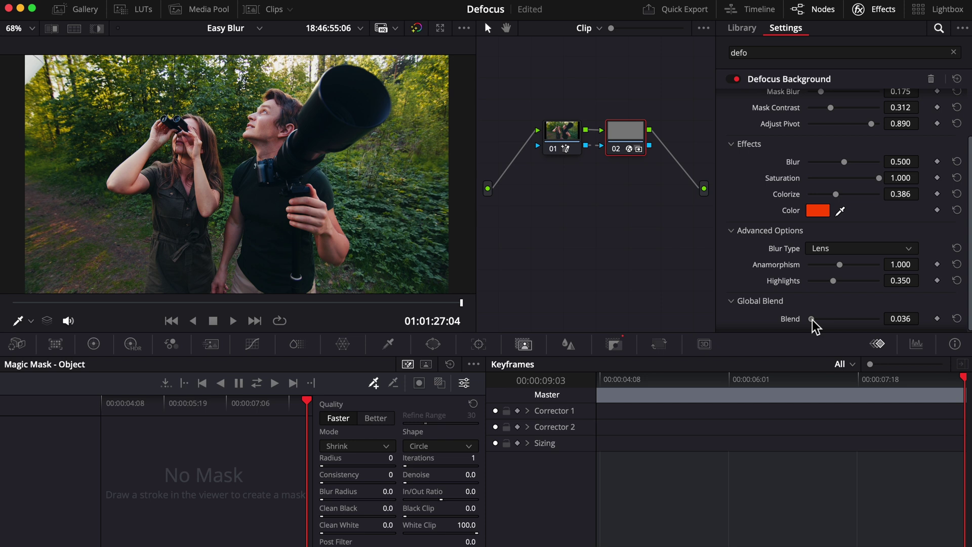
pyautogui.moveTo(812, 320); pyautogui.dragTo(893, 324)
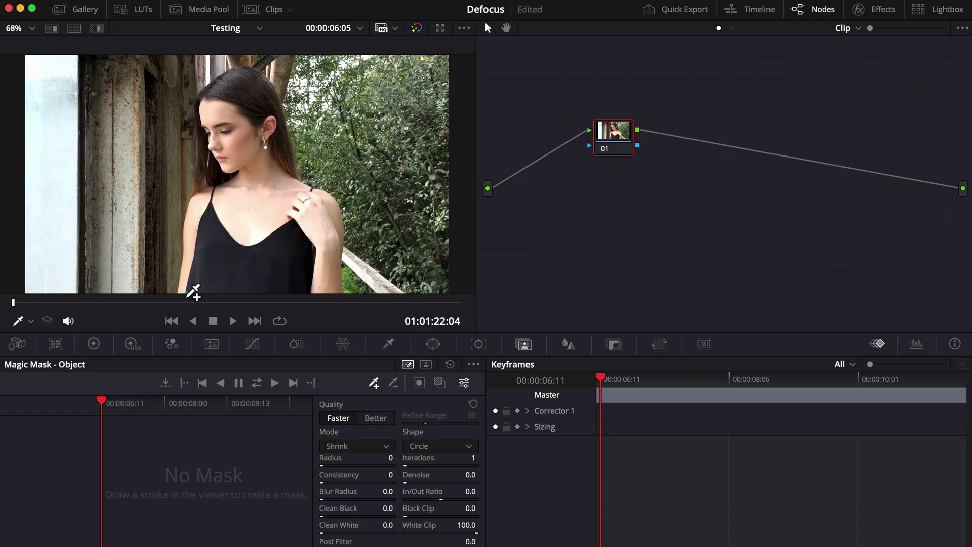
# Mask the woman's body and head, track it at Better quality, then add serial node 02
pyautogui.moveTo(194, 292)
pyautogui.mouseDown()
pyautogui.moveTo(230, 201)
pyautogui.moveTo(298, 229)
pyautogui.moveTo(328, 291)
pyautogui.mouseUp()
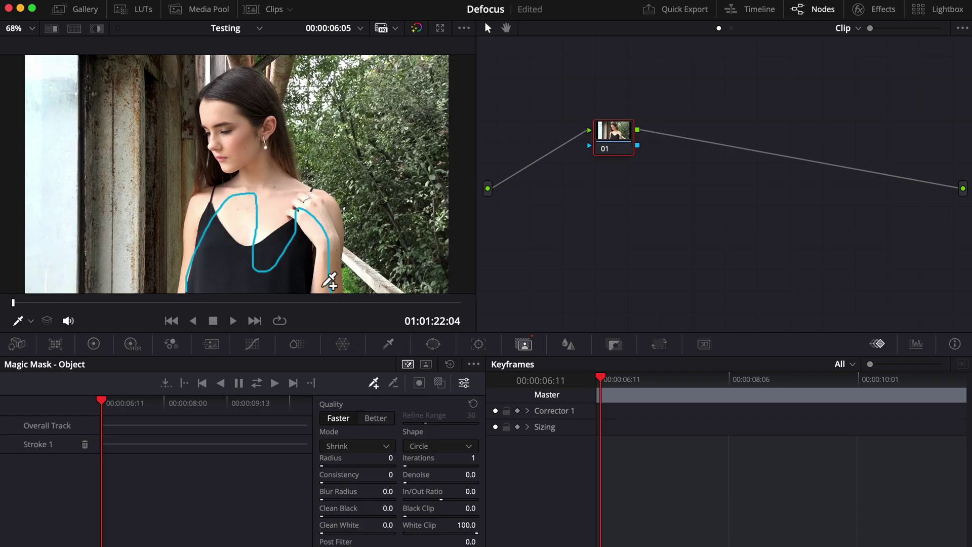
pyautogui.moveTo(209, 178)
pyautogui.mouseDown()
pyautogui.moveTo(288, 177)
pyautogui.moveTo(262, 189)
pyautogui.mouseUp()
pyautogui.click(383, 418)
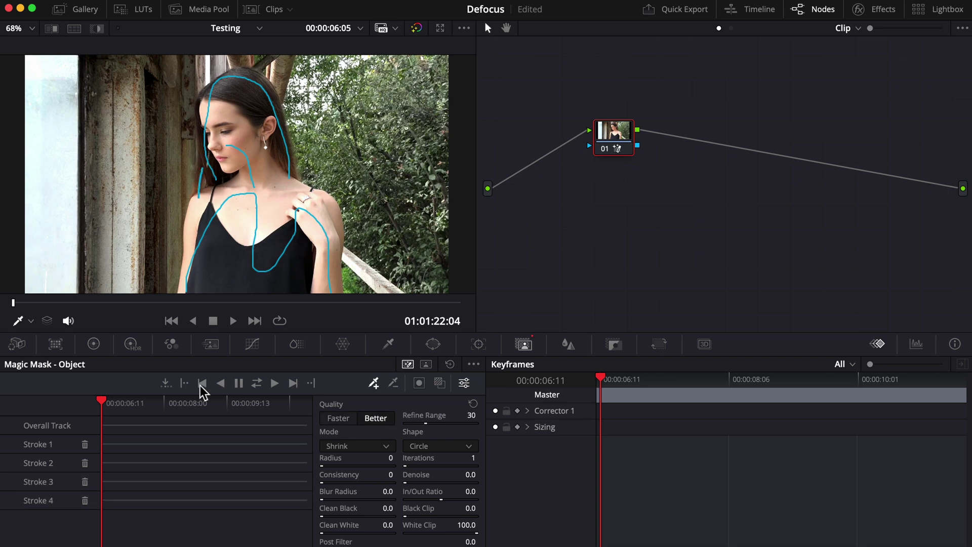
pyautogui.click(256, 385)
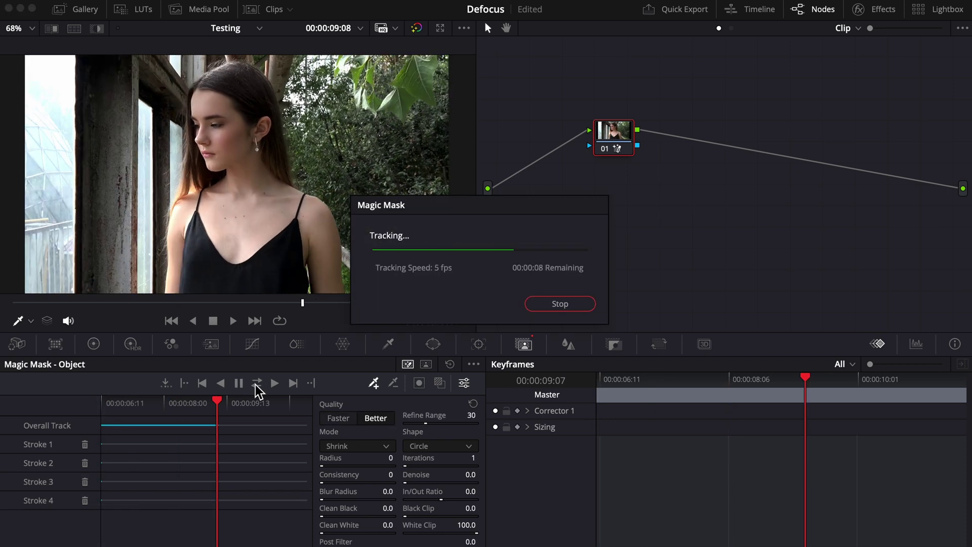
pyautogui.click(184, 383)
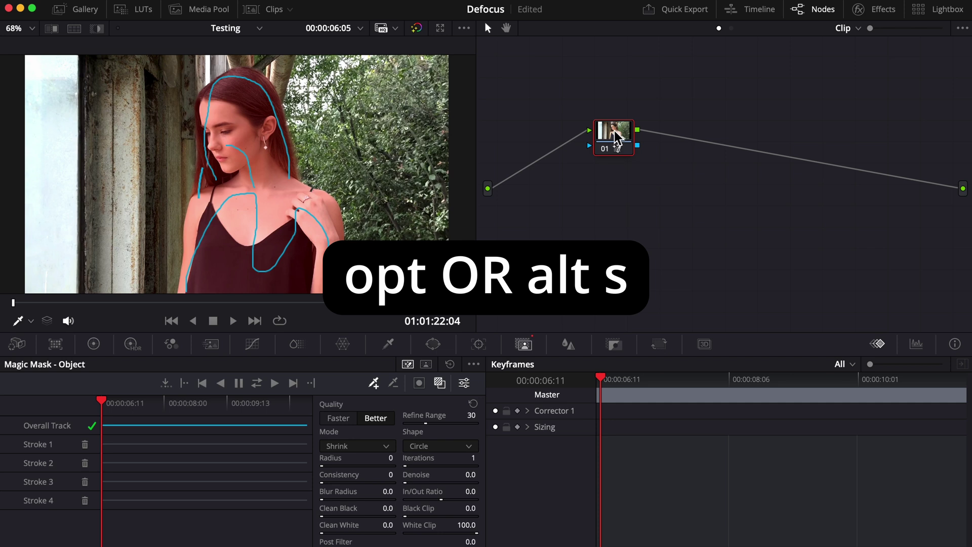
pyautogui.hotkey('alt', 's')
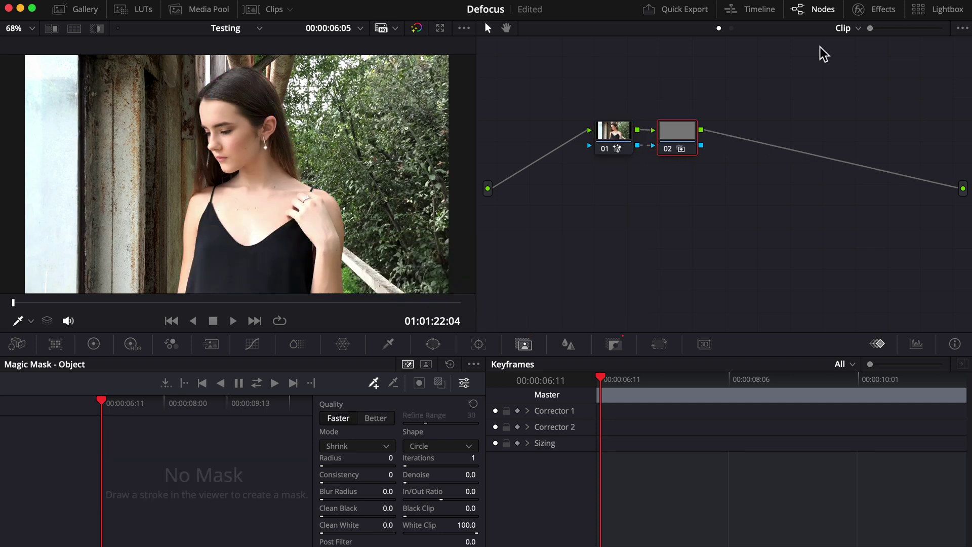
# Apply Defocus Background to node 02 with Blur 0.642 and scrub the clip to check it
pyautogui.click(872, 10)
pyautogui.click(789, 49)
pyautogui.write('de')
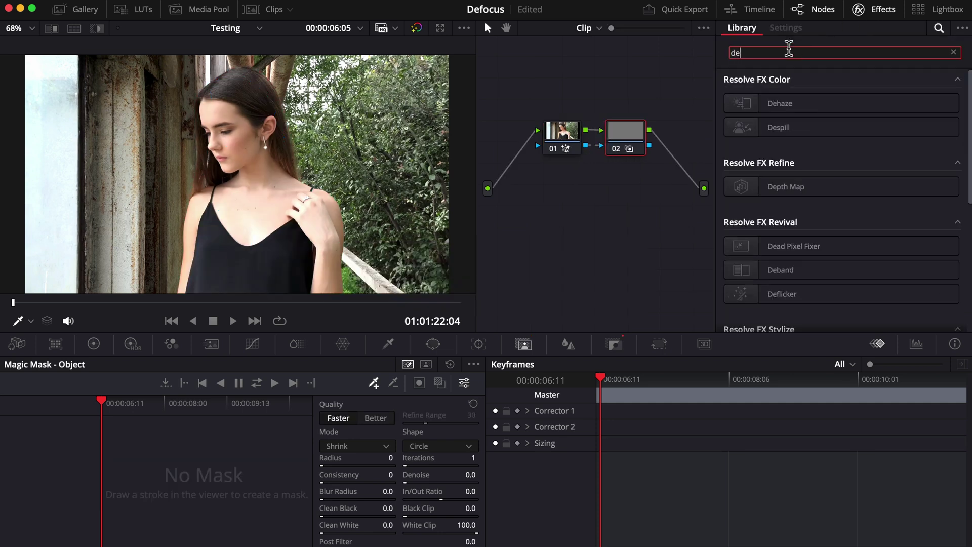
pyautogui.write('f')
pyautogui.moveTo(737, 161); pyautogui.dragTo(624, 141)
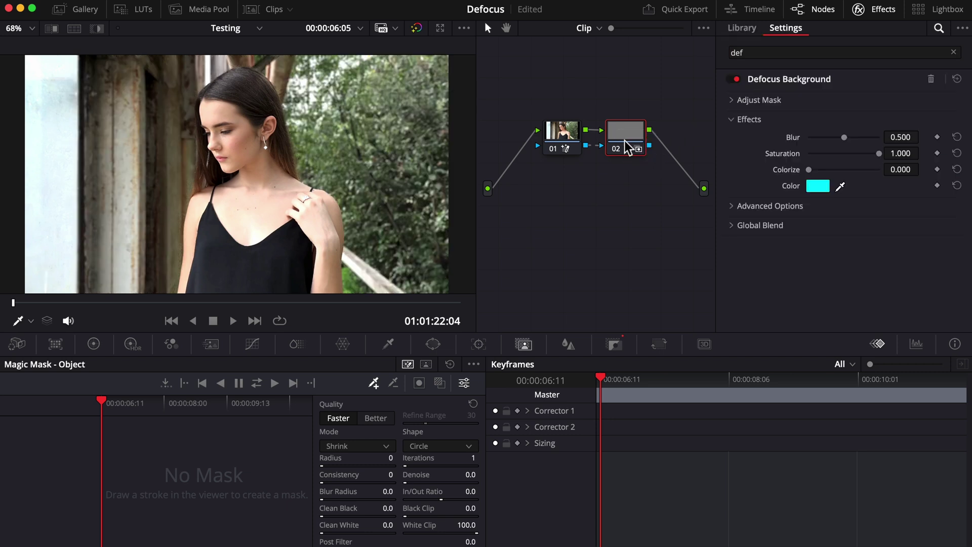
pyautogui.moveTo(843, 137)
pyautogui.mouseDown()
pyautogui.moveTo(879, 138)
pyautogui.moveTo(855, 137)
pyautogui.mouseUp()
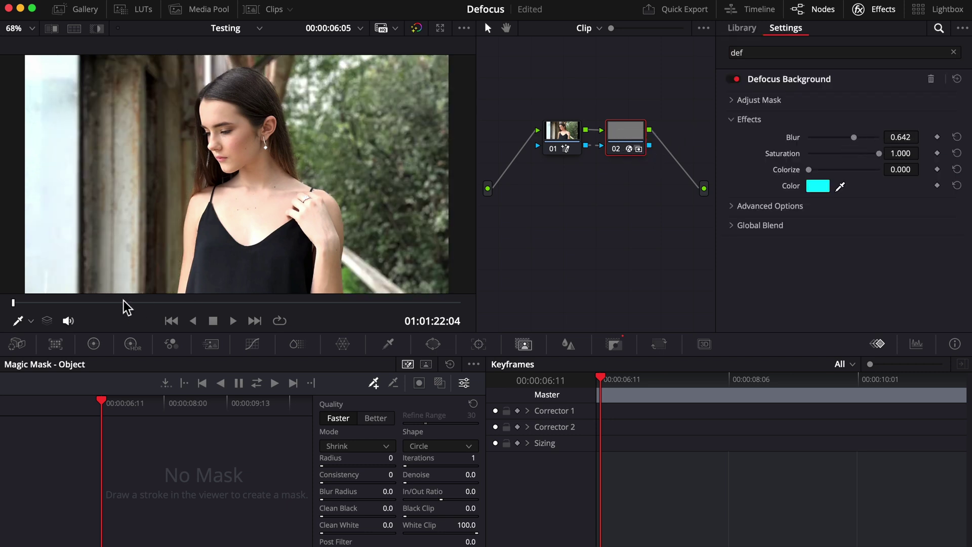
pyautogui.moveTo(124, 302); pyautogui.dragTo(340, 302)
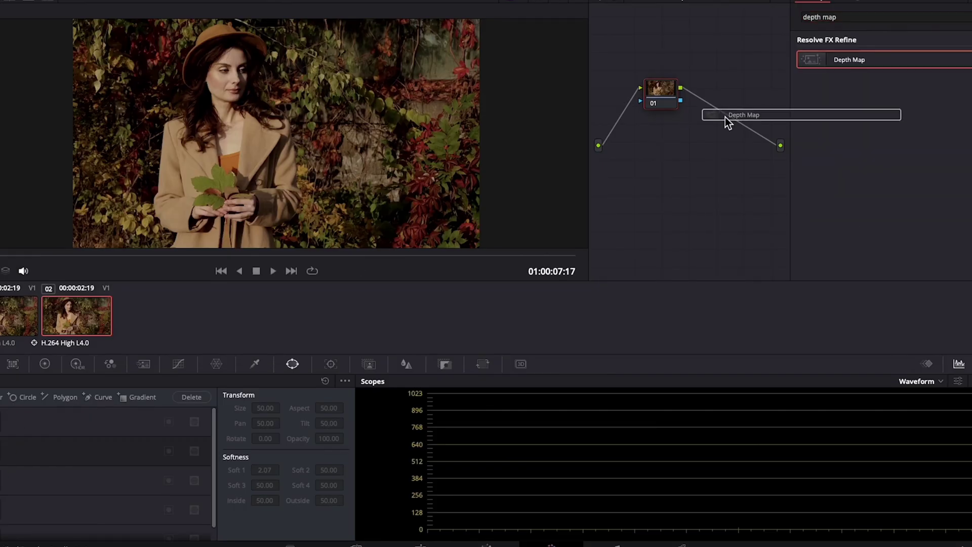
# Insert an inverted Depth Map with adjusted levels and Far Limit after node 01, then add node 03
pyautogui.moveTo(725, 117); pyautogui.dragTo(727, 91)
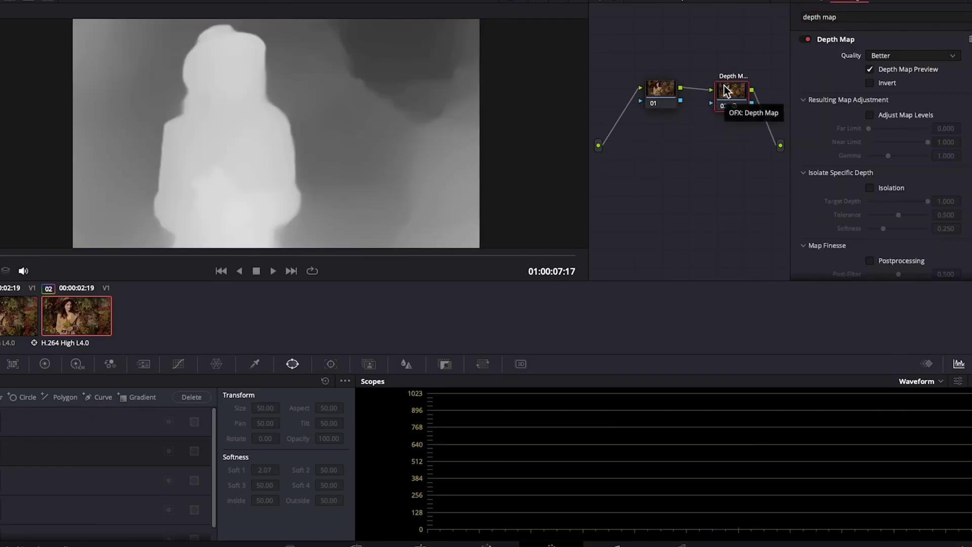
pyautogui.click(869, 115)
pyautogui.moveTo(868, 128); pyautogui.dragTo(910, 155)
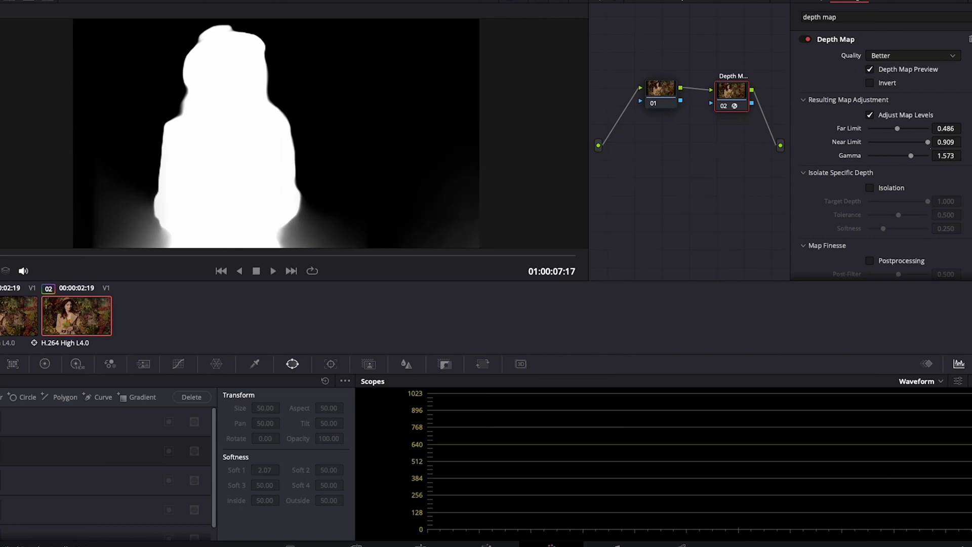
pyautogui.click(870, 83)
pyautogui.hotkey('alt', 's')
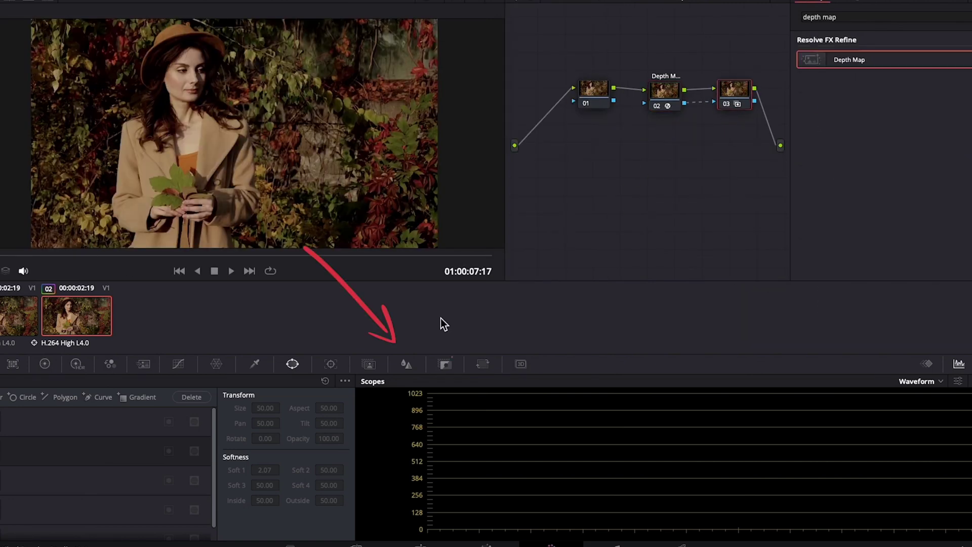
pyautogui.click(406, 363)
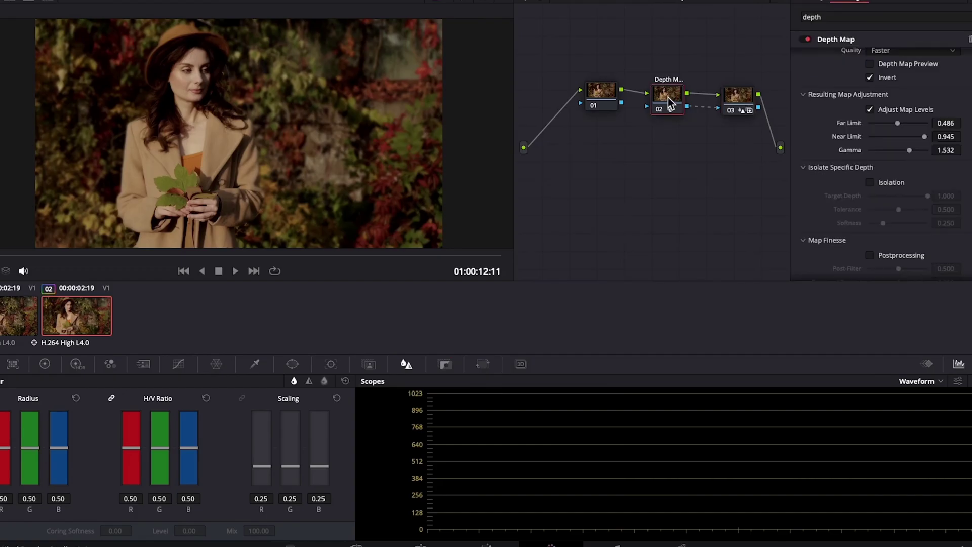